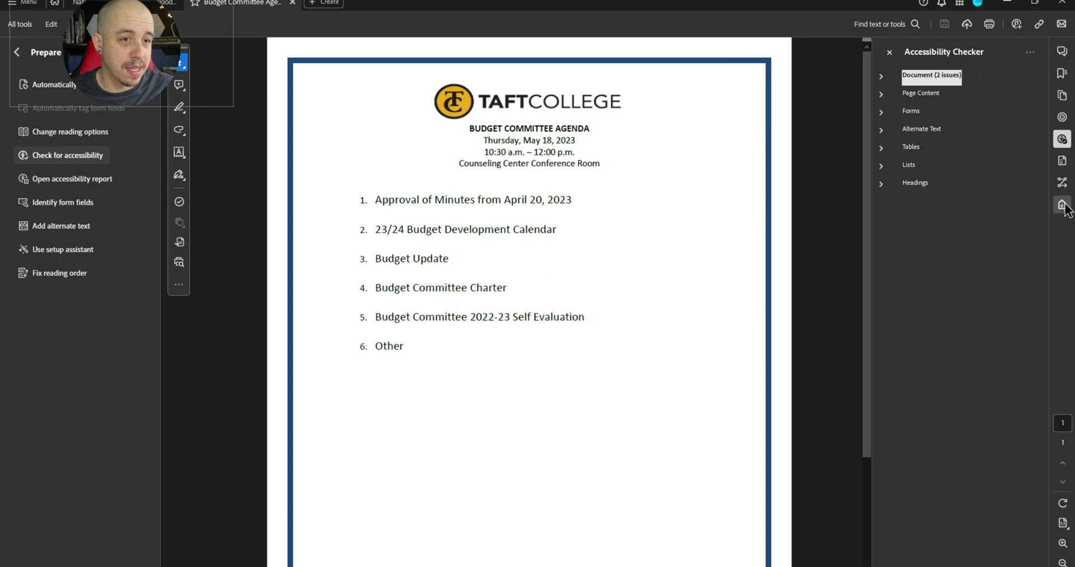
# - Delete the logo's <Figure> tag from the Tags tree, leaving the heading tag first
pyautogui.click(1062, 204)
pyautogui.click(929, 109)
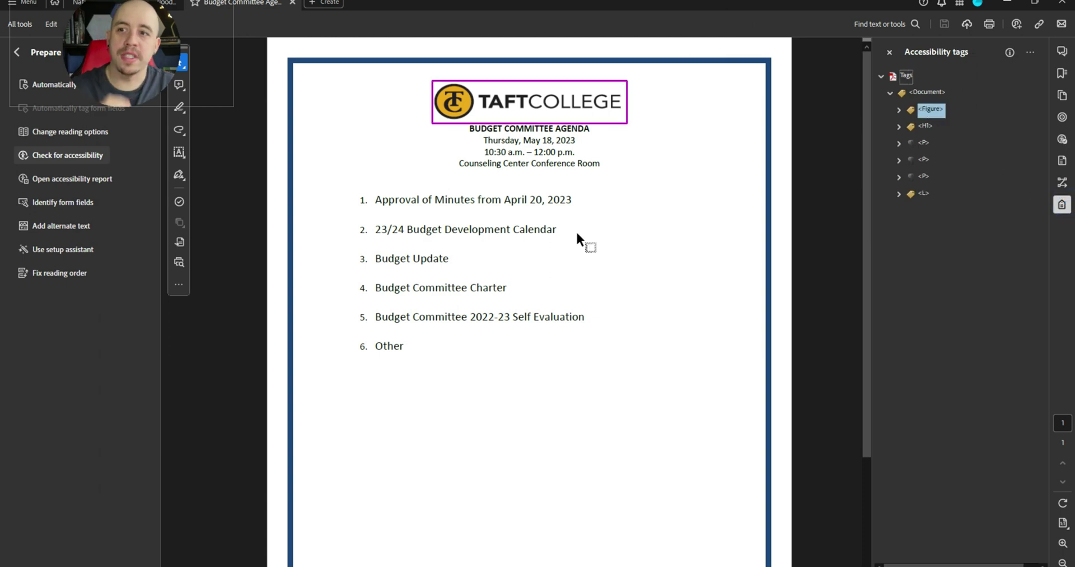
pyautogui.click(683, 204)
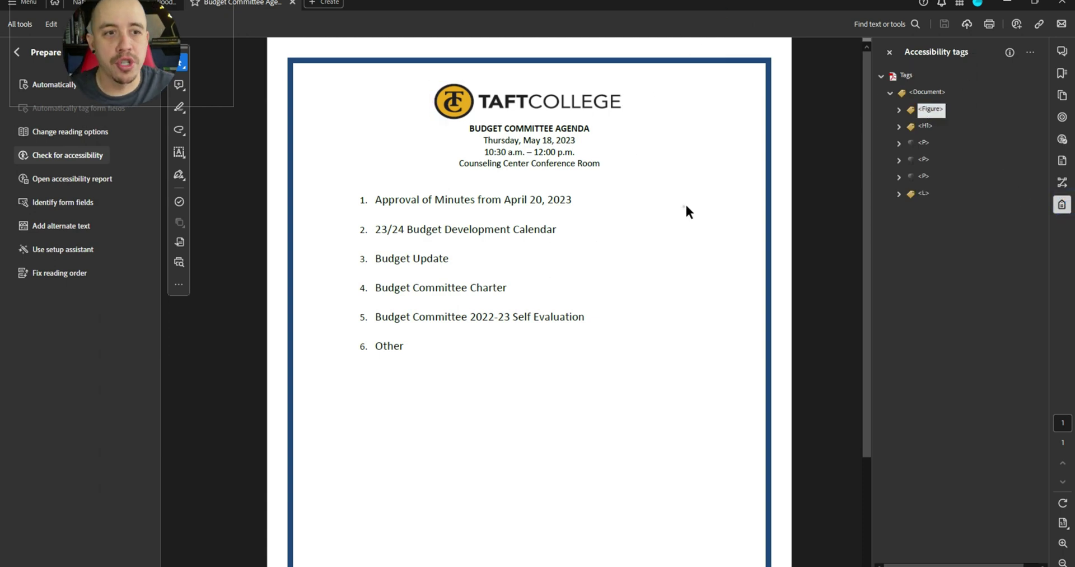
pyautogui.click(926, 125)
pyautogui.click(930, 108)
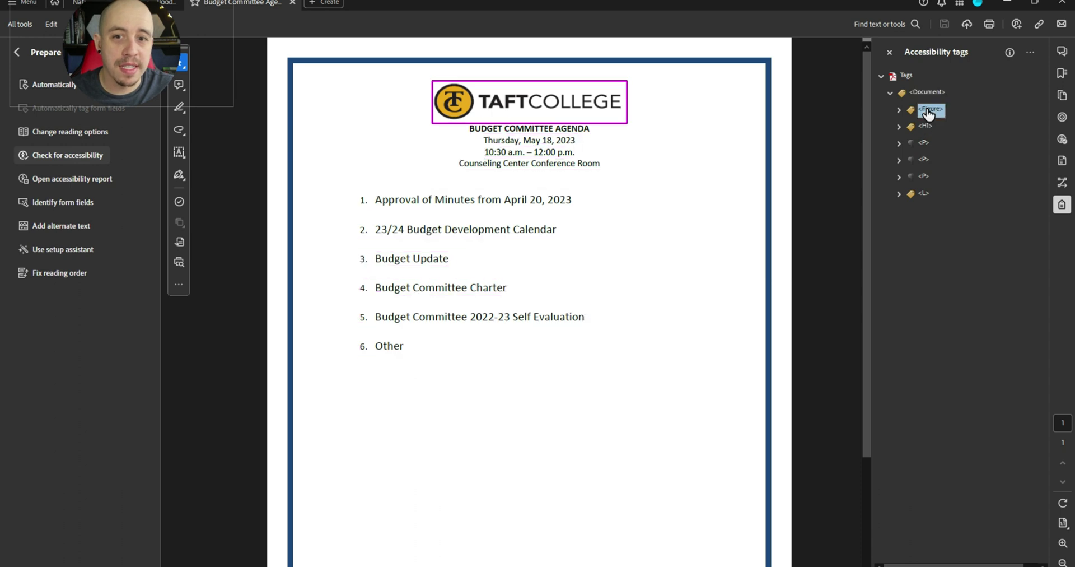
pyautogui.click(900, 110)
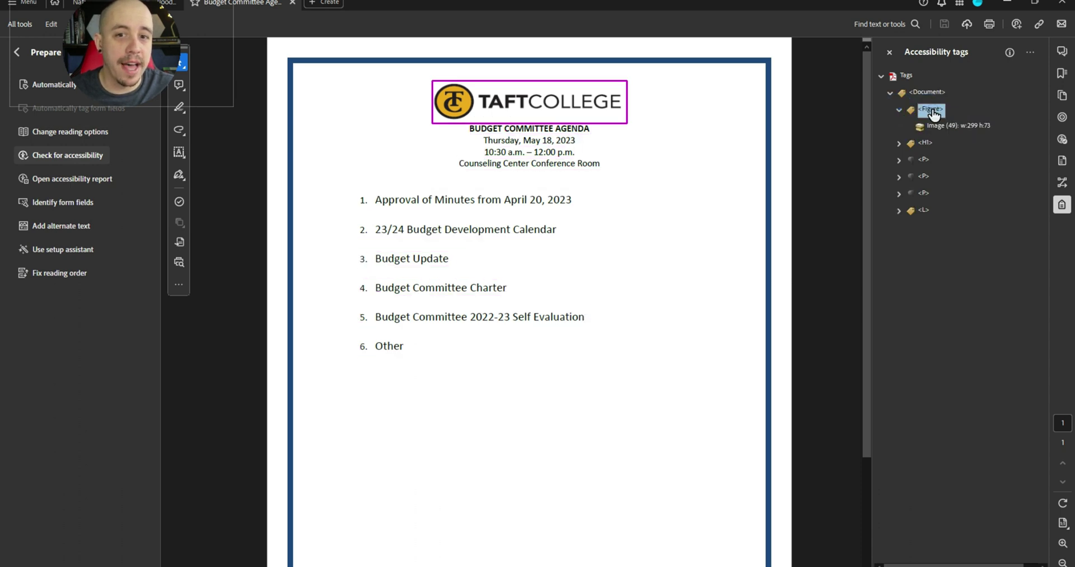
pyautogui.press('Delete')
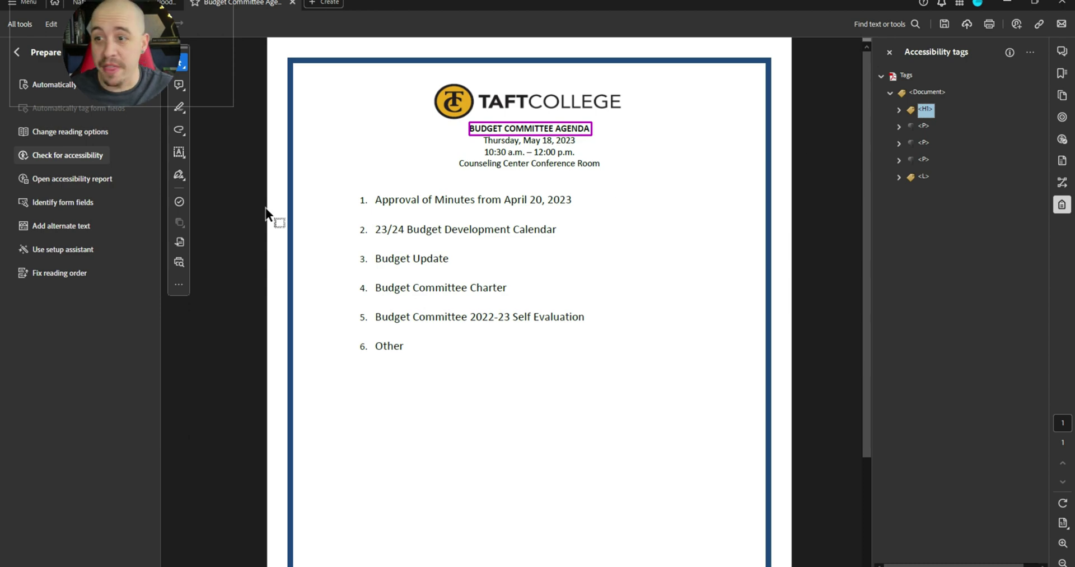
# - Select around the logo with the Reading Order tool, then close the tool
pyautogui.click(58, 272)
pyautogui.moveTo(638, 130); pyautogui.dragTo(640, 133)
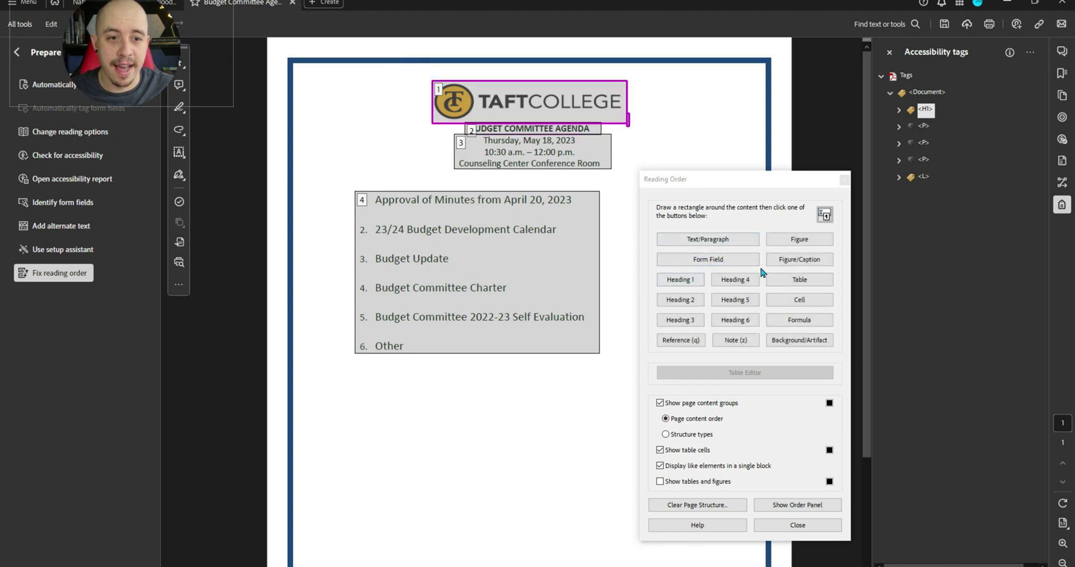
pyautogui.click(800, 240)
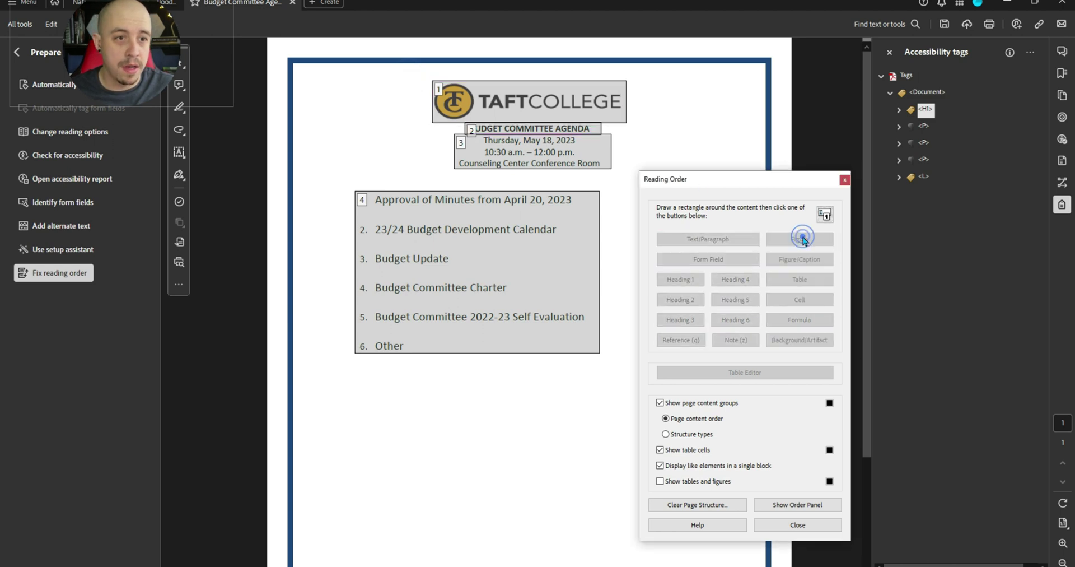
pyautogui.click(899, 109)
pyautogui.click(1063, 95)
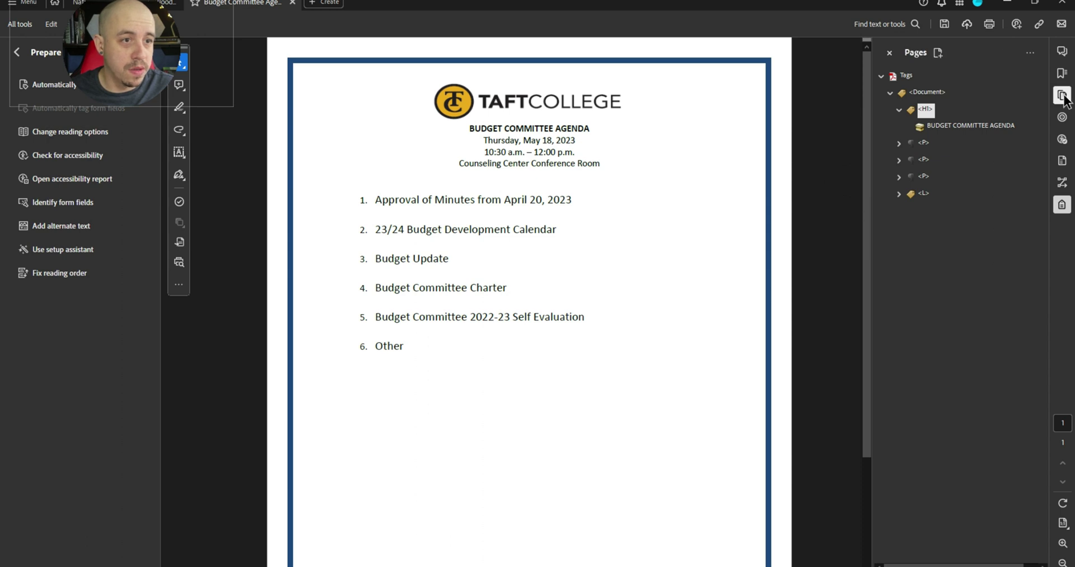
# - Make the logo's Image (49) content item an artifact in the Content panel
pyautogui.click(1062, 160)
pyautogui.click(955, 143)
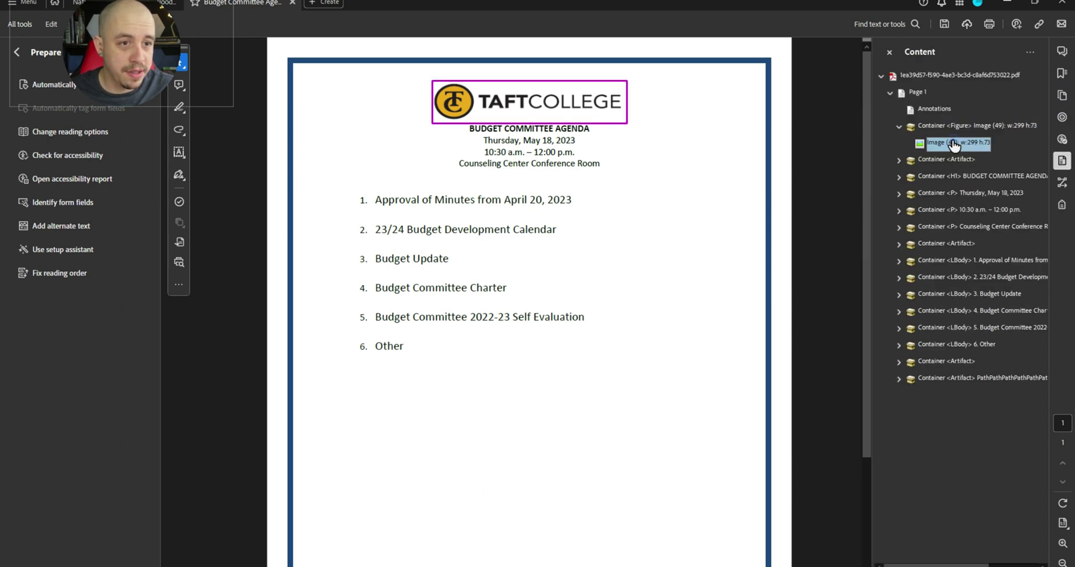
pyautogui.rightClick(955, 144)
pyautogui.click(1001, 243)
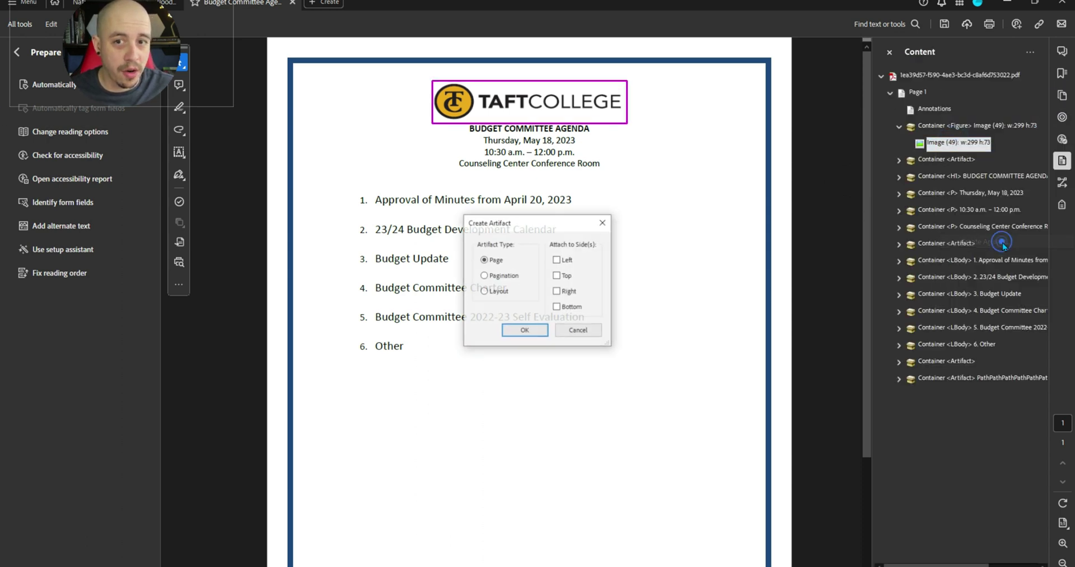
pyautogui.click(525, 330)
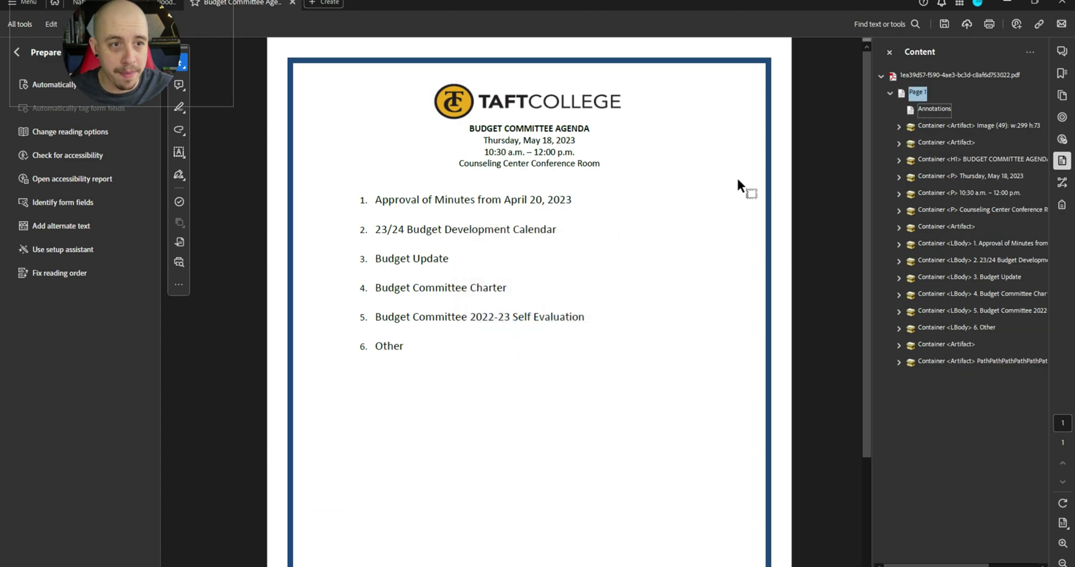
# - Draw around the logo with Fix Reading Order and tag the region as a Figure
pyautogui.click(59, 272)
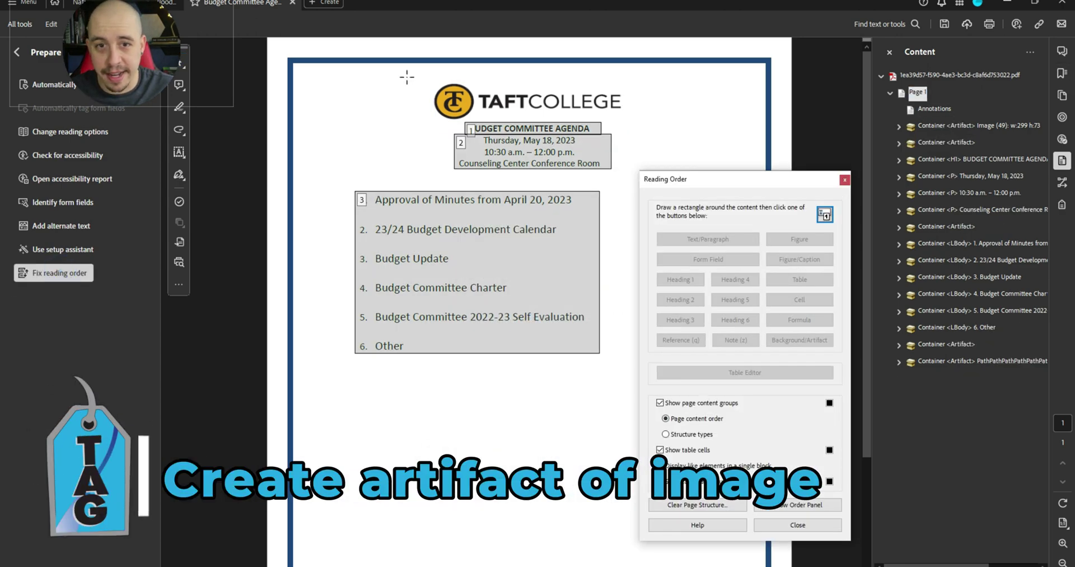
pyautogui.moveTo(406, 77); pyautogui.dragTo(650, 126)
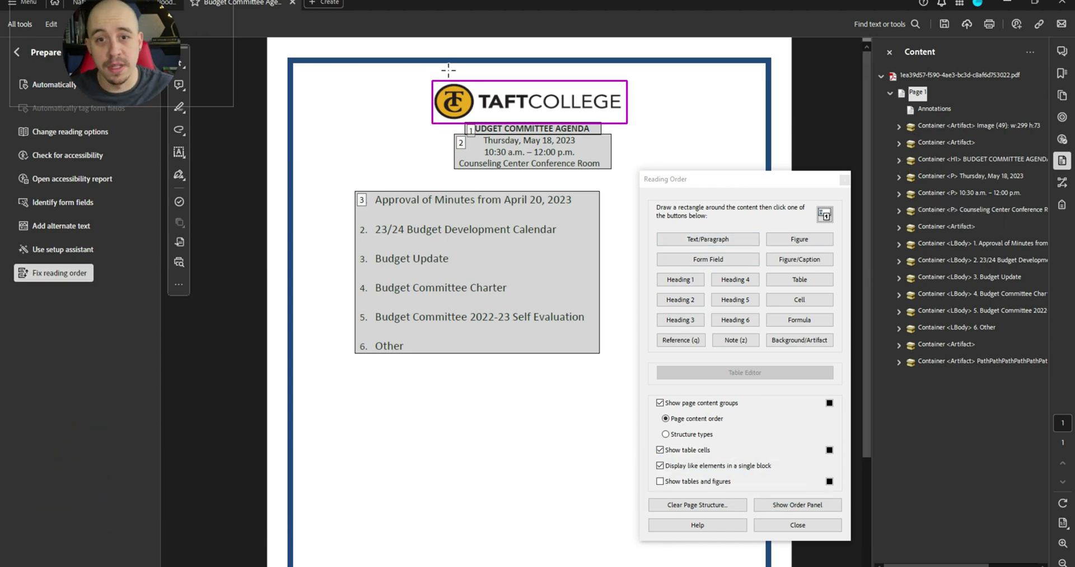
pyautogui.click(804, 242)
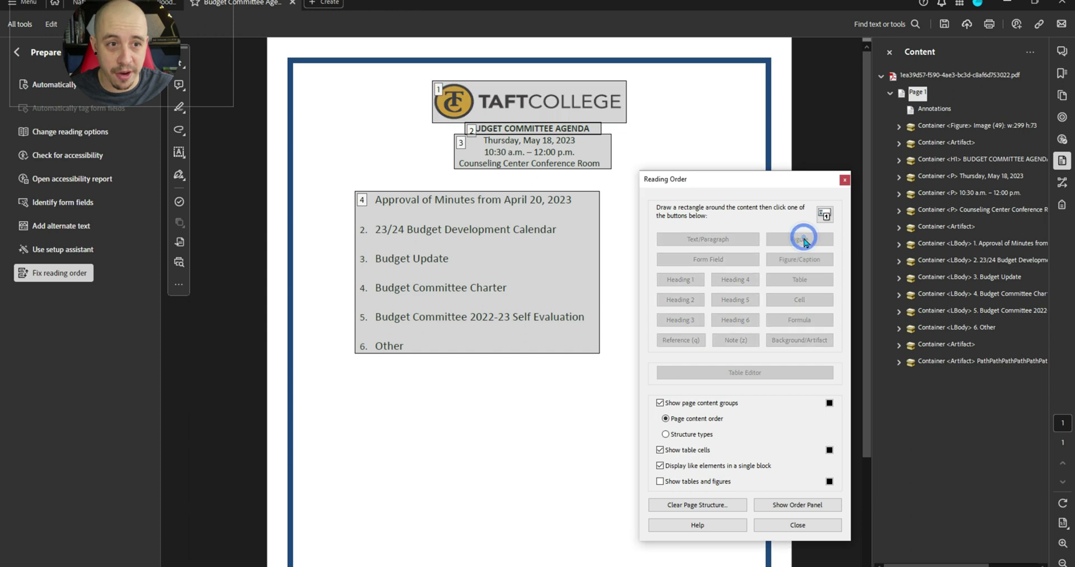
pyautogui.click(1062, 205)
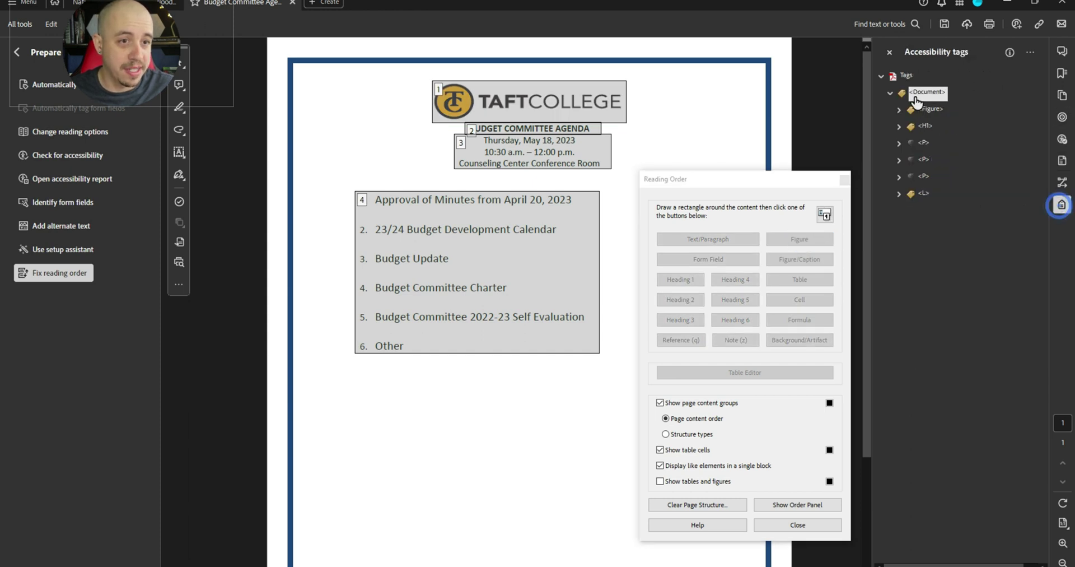
pyautogui.click(929, 109)
pyautogui.click(845, 180)
# - Give the logo's Figure tag the alternate text 'Taft College Logo'
pyautogui.rightClick(929, 108)
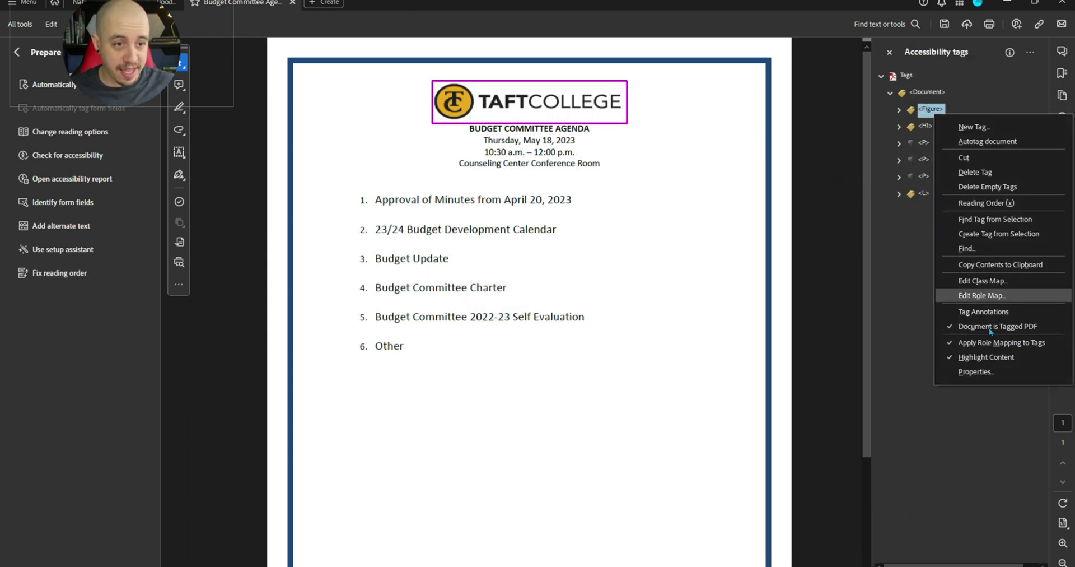
pyautogui.click(987, 370)
pyautogui.click(590, 262)
pyautogui.write('Taft College Logo')
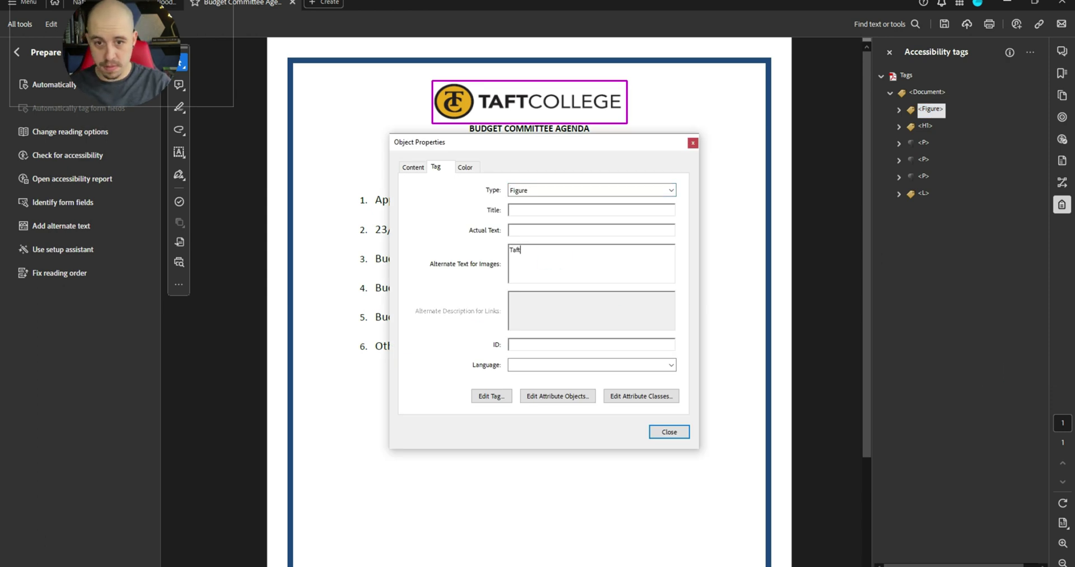
pyautogui.click(669, 431)
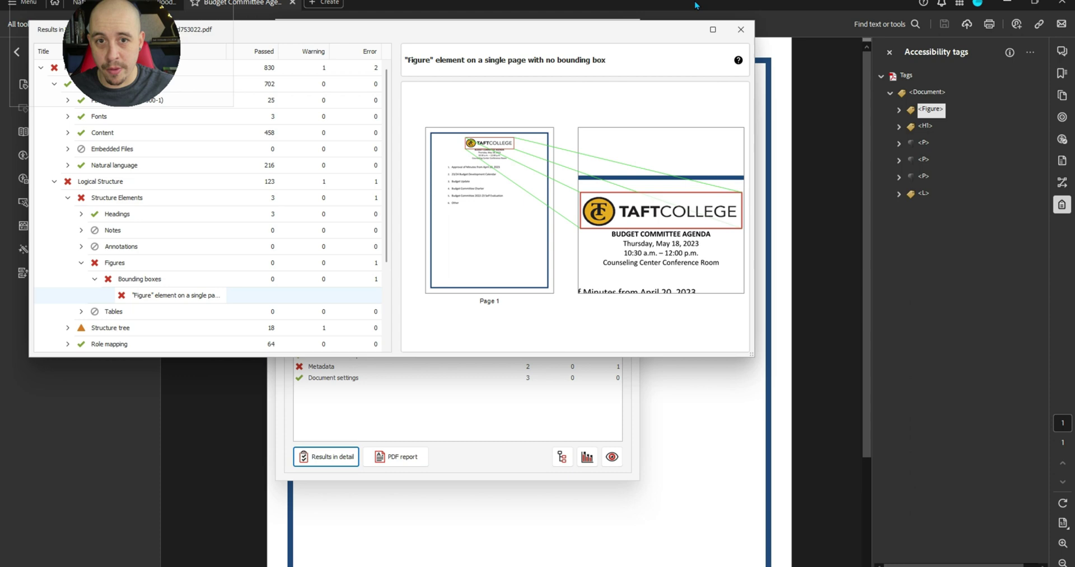
# - Re-run PAC and confirm the Structure Elements check now passes
pyautogui.click(740, 30)
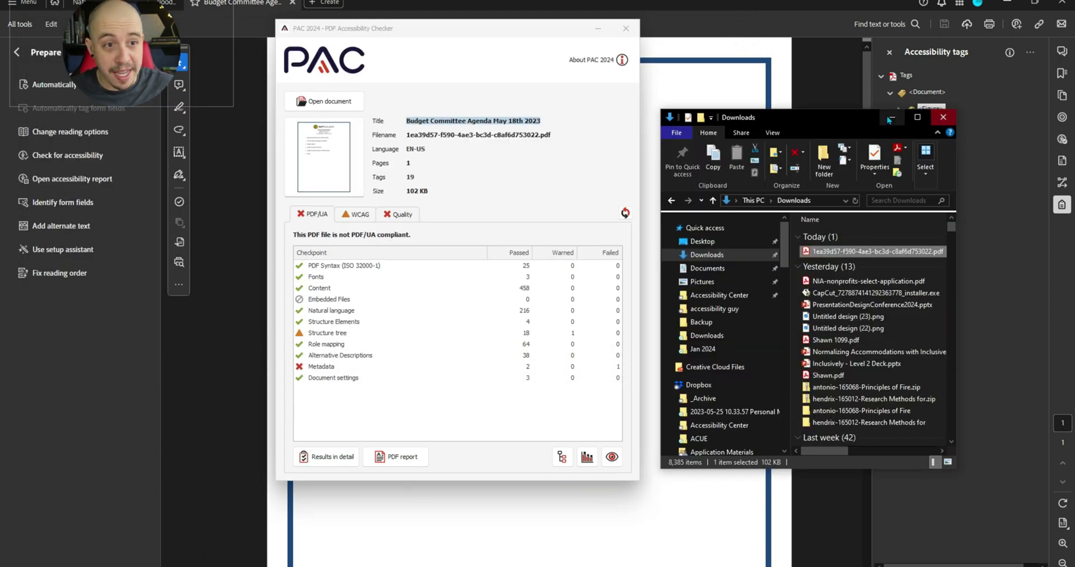
pyautogui.click(944, 117)
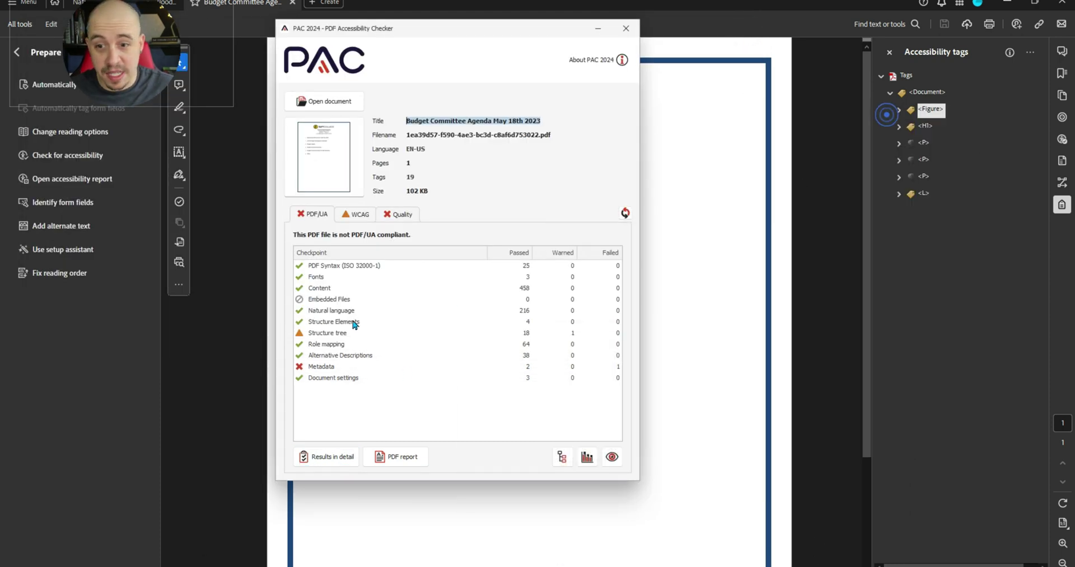
pyautogui.click(331, 321)
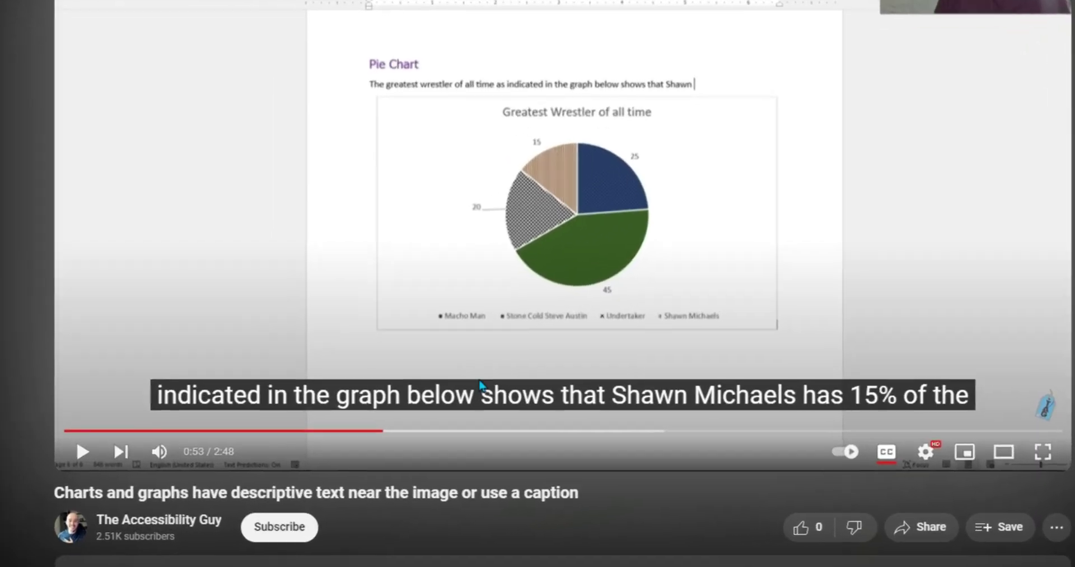